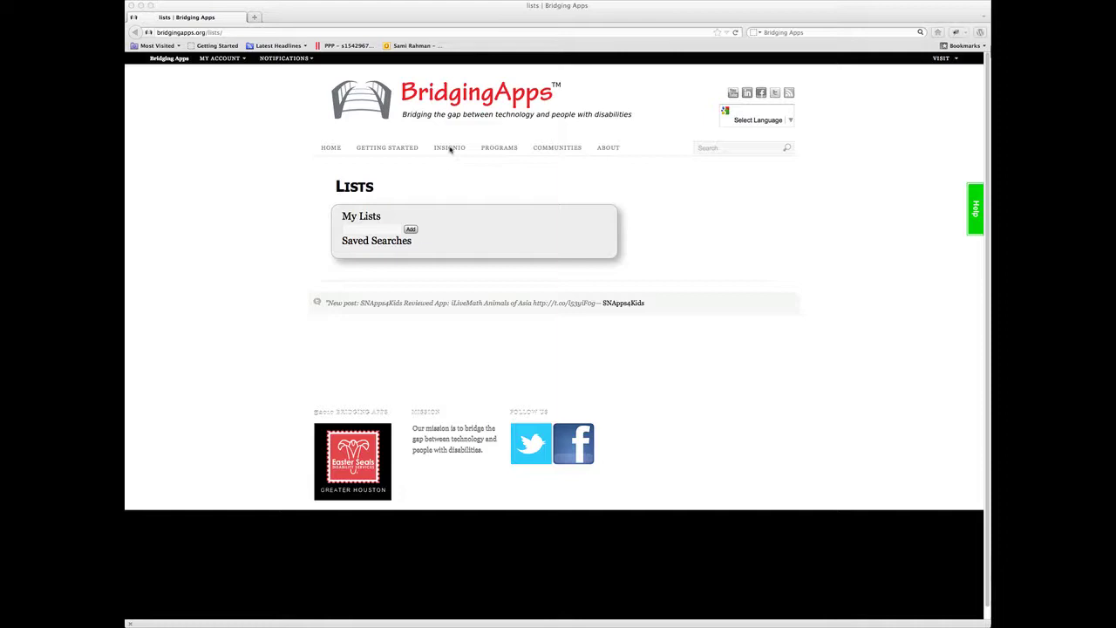
Step: Add a personal list named 'Monkey App List' under My Lists
mouse_move(452, 154)
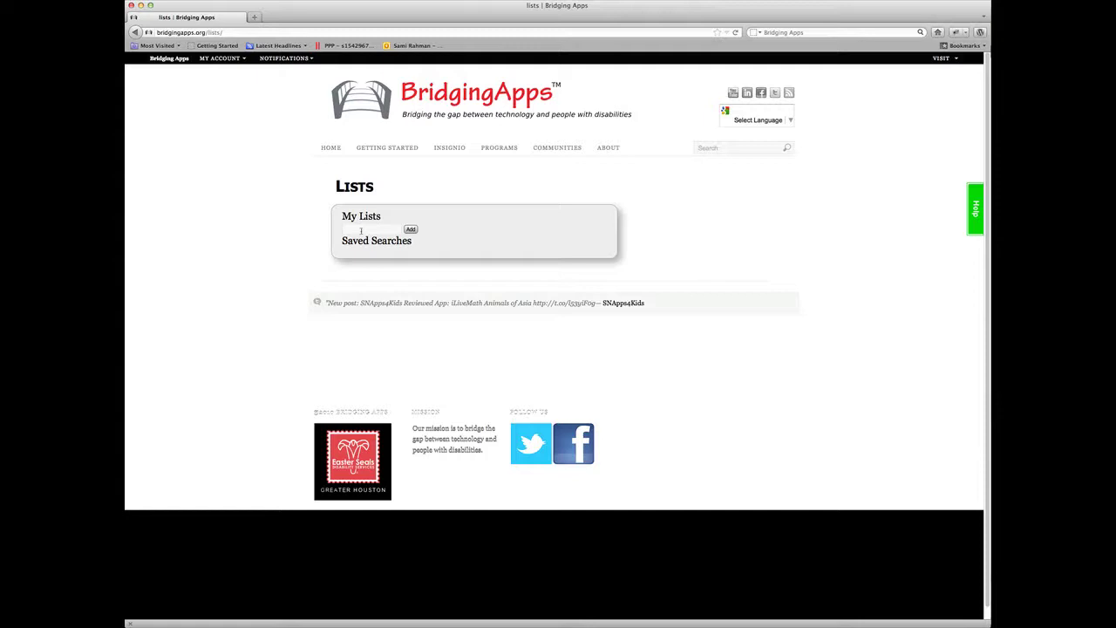
text(Mon)
text(key App)
text( List)
click(410, 229)
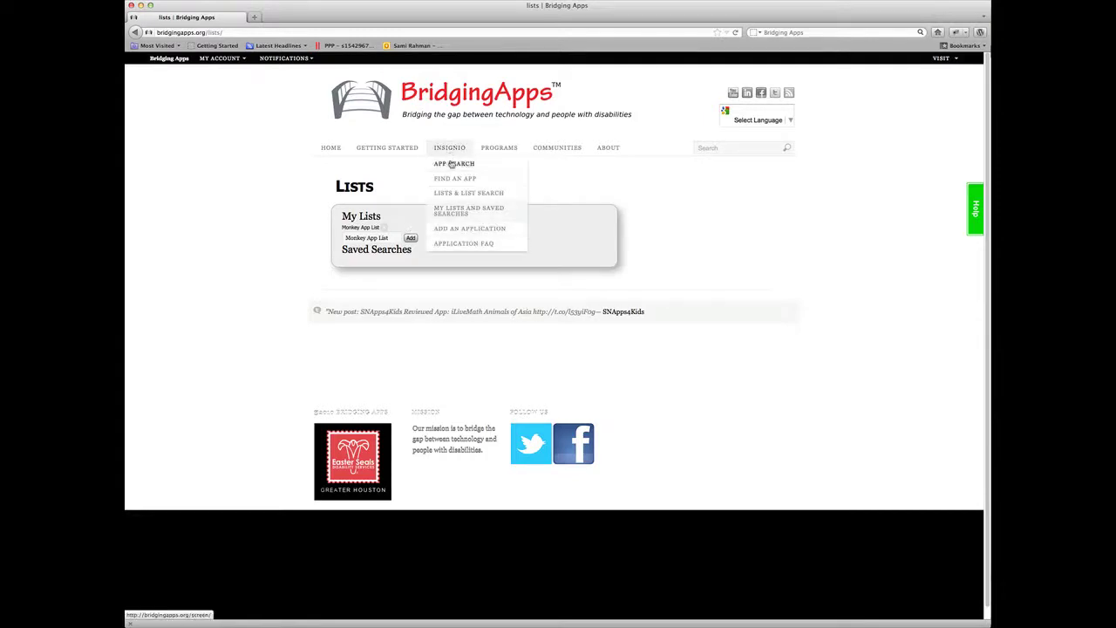
Step: Search the app catalogue for 'monkey'
click(451, 164)
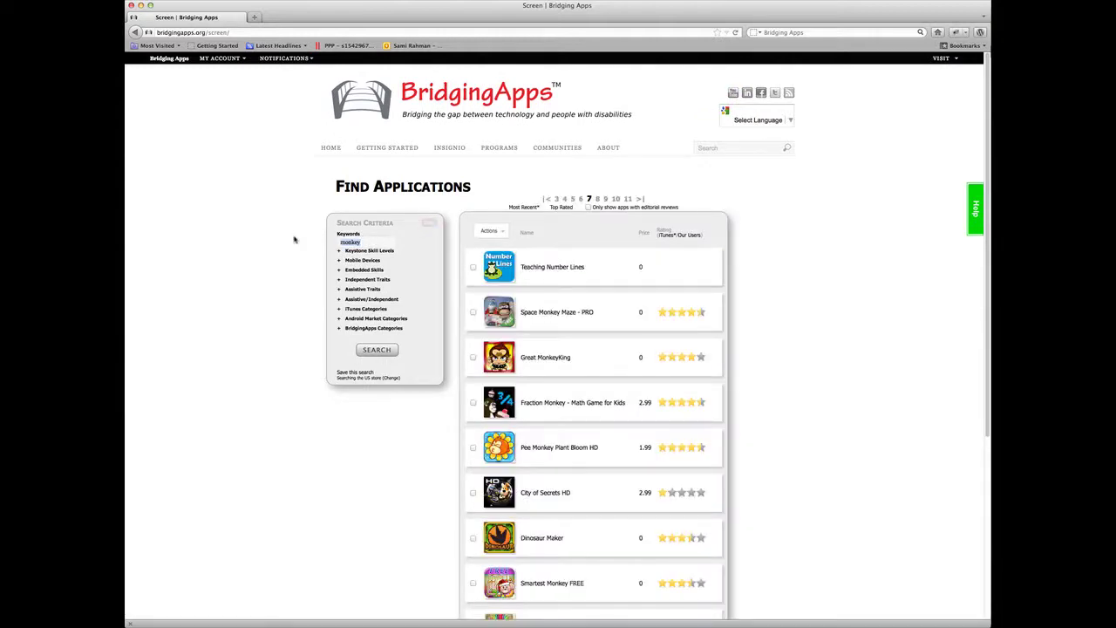
key(BackSpace)
click(381, 355)
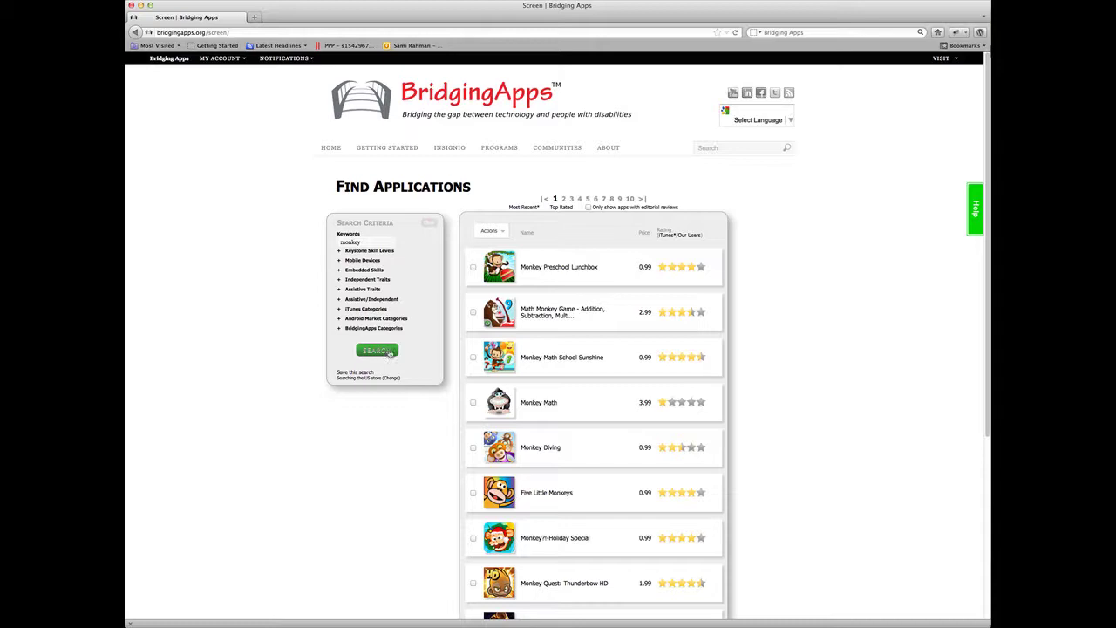
Step: Add Monkey Preschool Lunchbox, Monkey Math School Sunshine and Five Little Monkeys to Monkey App List
click(472, 267)
click(473, 357)
click(474, 494)
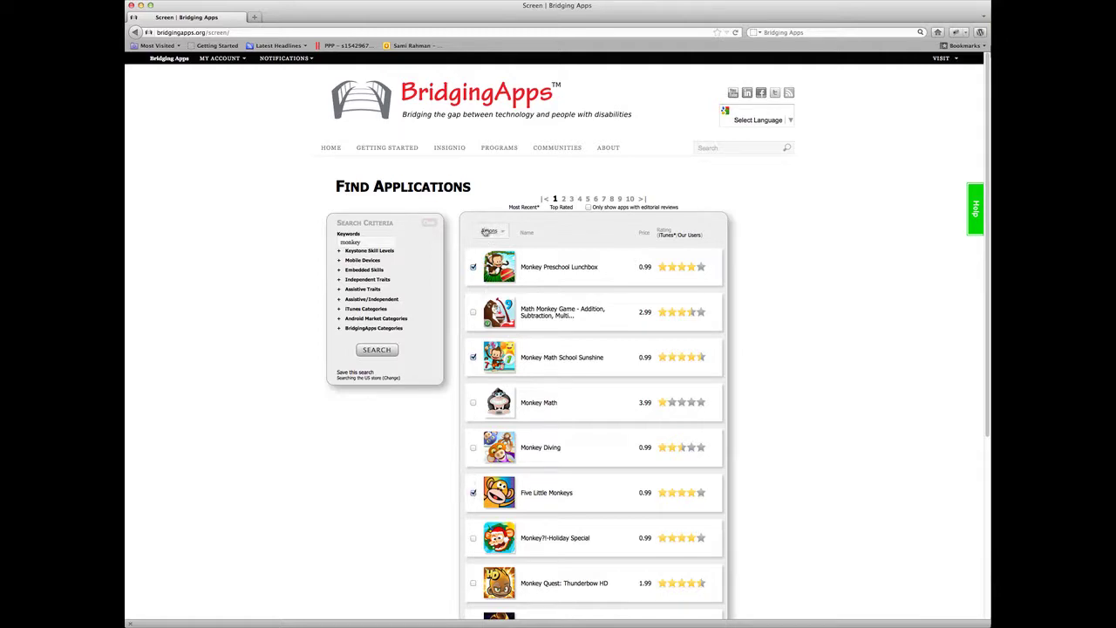
click(489, 230)
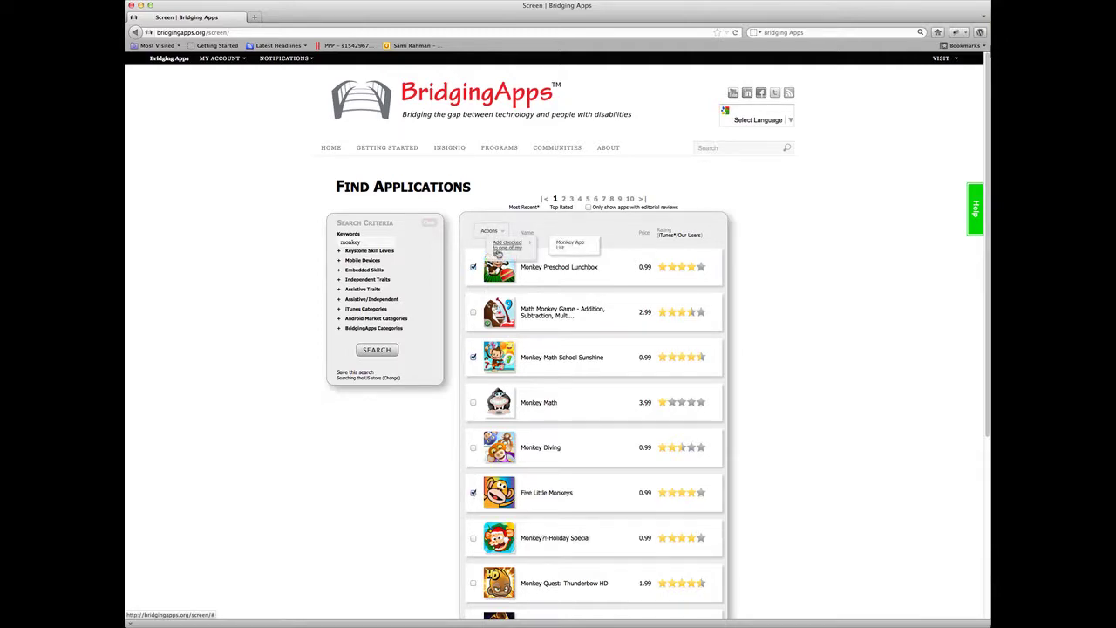
click(561, 246)
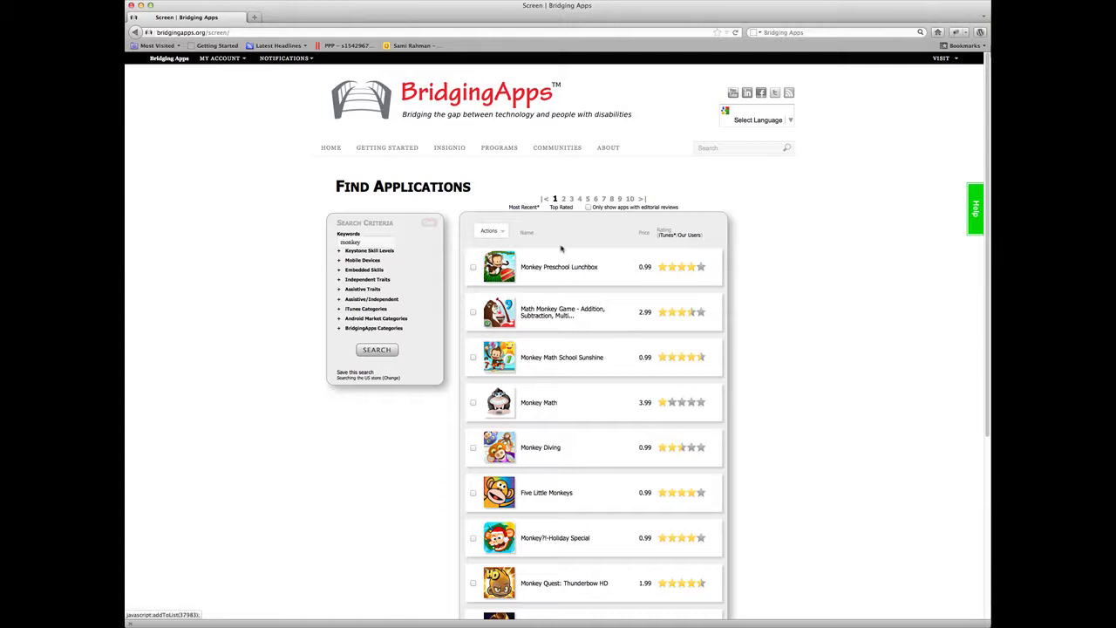
double_click(380, 240)
Step: Go to page 7 of the monkey results and add Jade Monkey to Monkey App List
scroll(366, 448, down, 5)
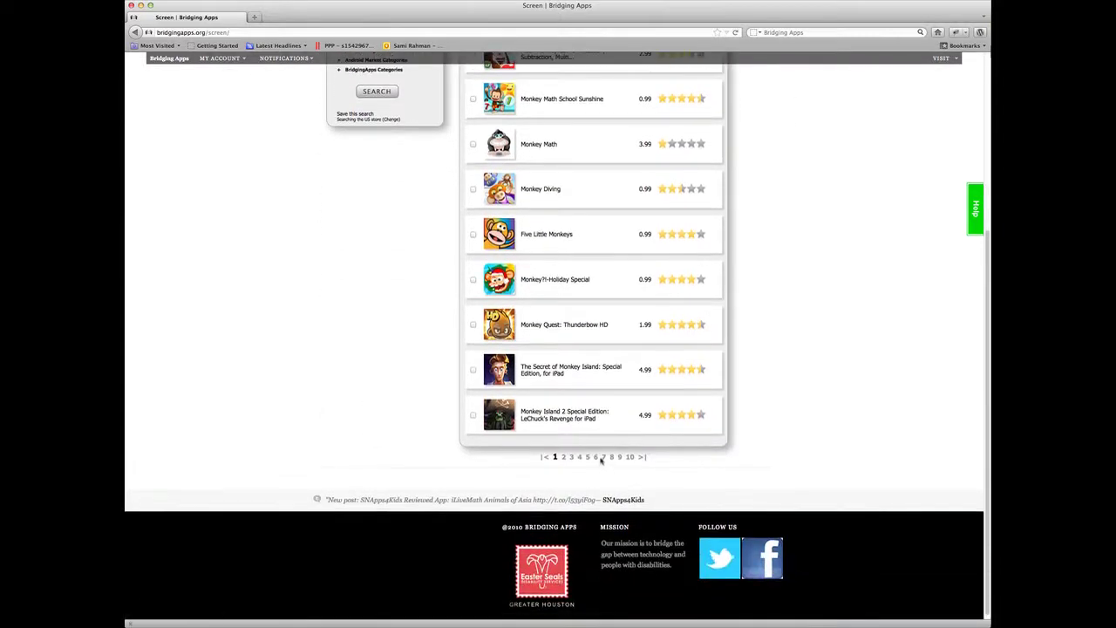
click(602, 462)
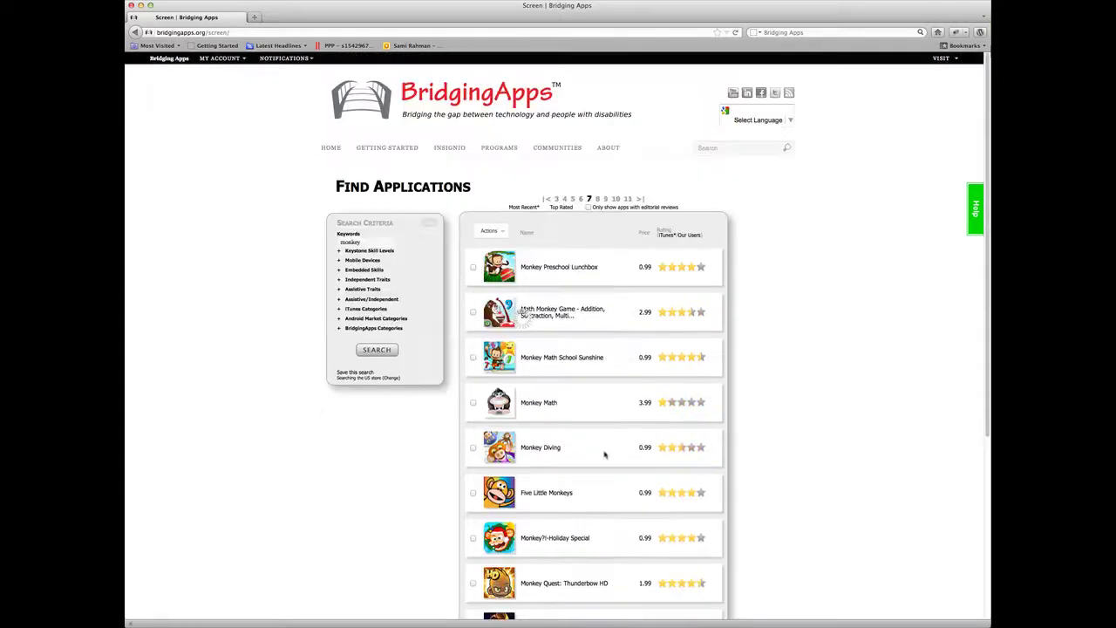
scroll(455, 464, down, 2)
scroll(455, 464, down, 4)
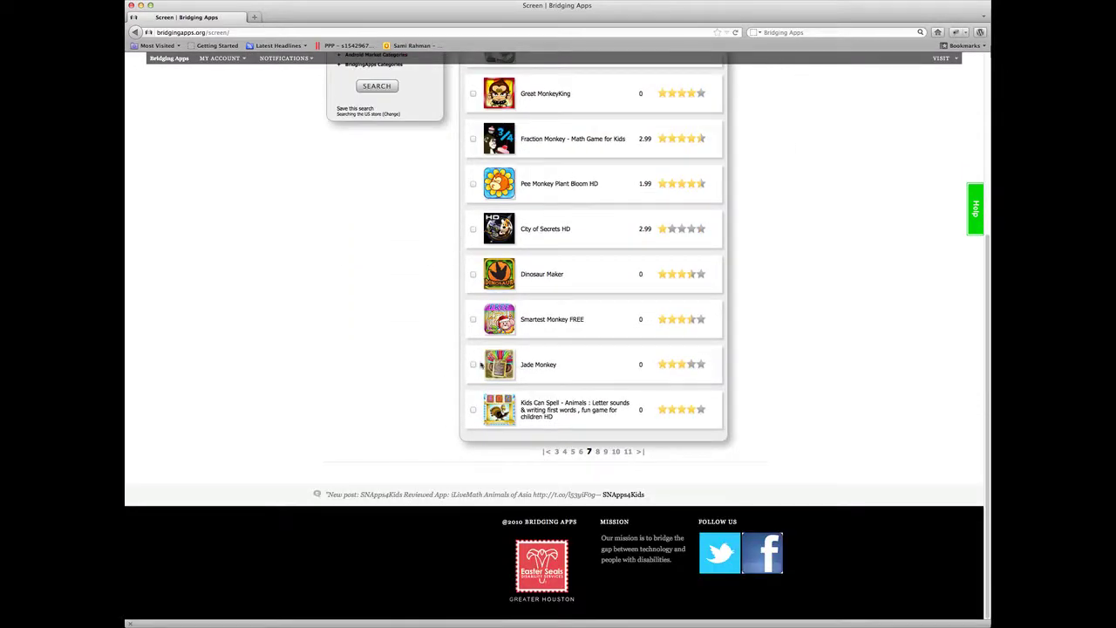
scroll(438, 334, up, 6)
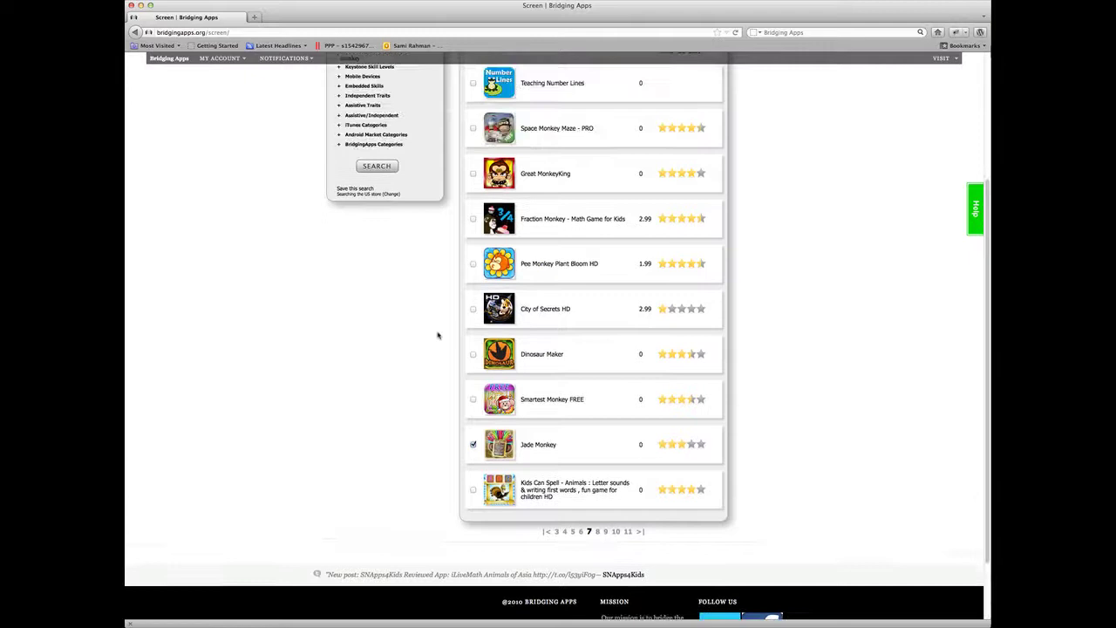
click(494, 232)
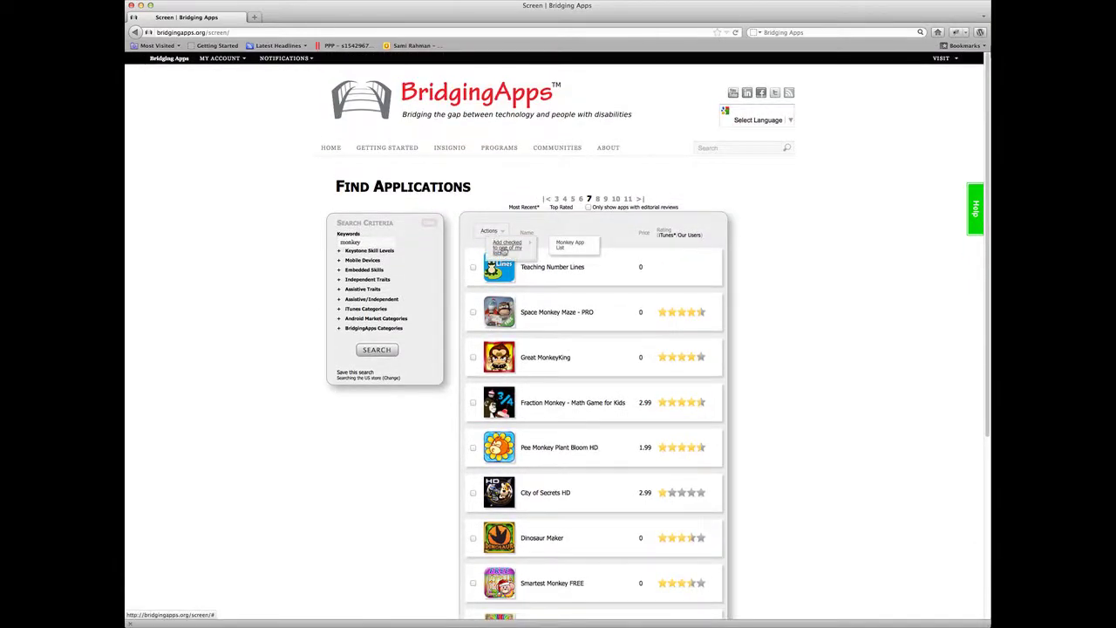
click(560, 245)
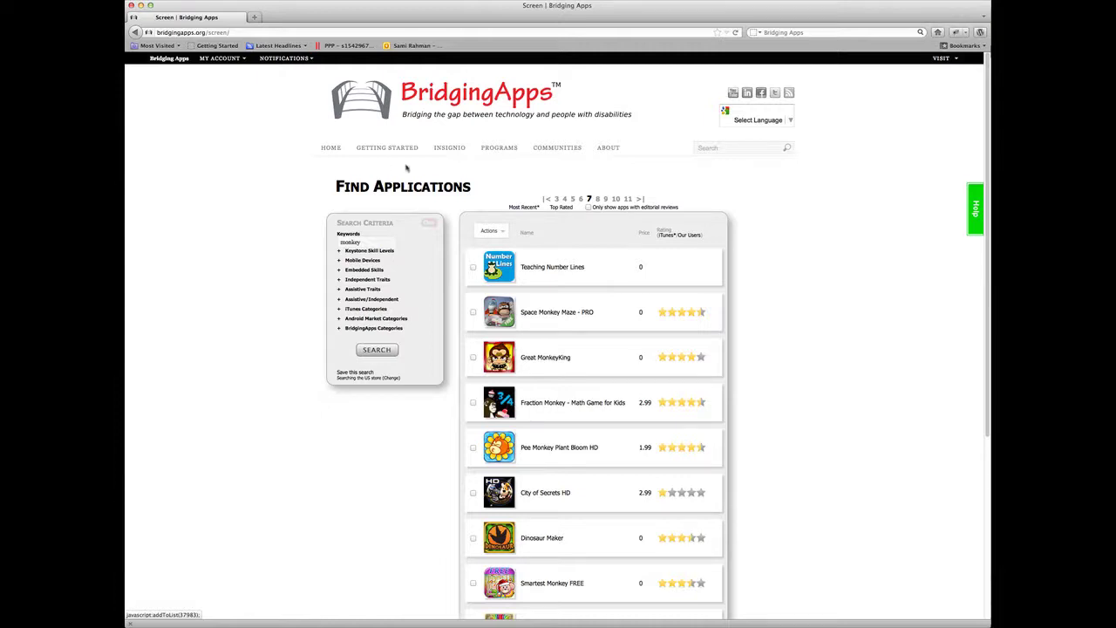
Step: Open Monkey App List from My Lists and Saved Searches to view its four apps
mouse_move(452, 155)
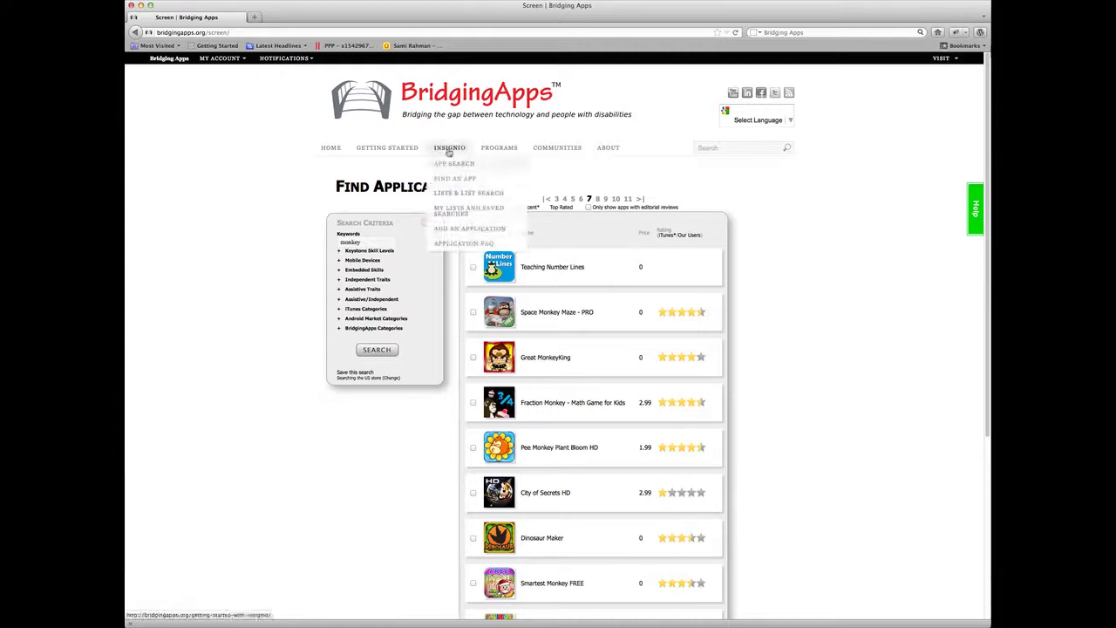
click(455, 212)
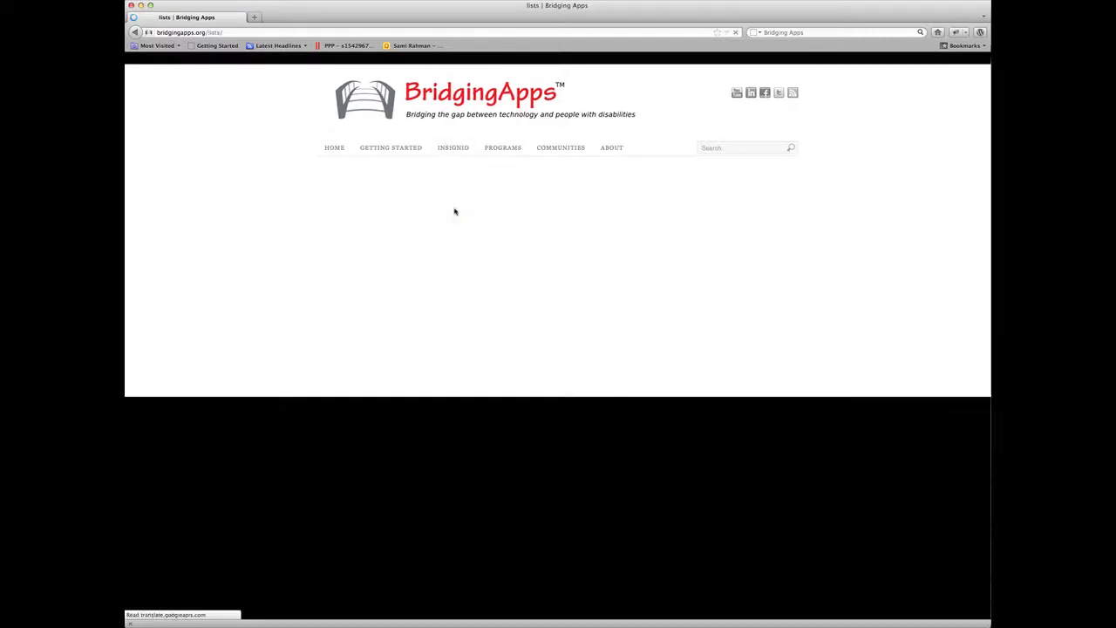
click(346, 228)
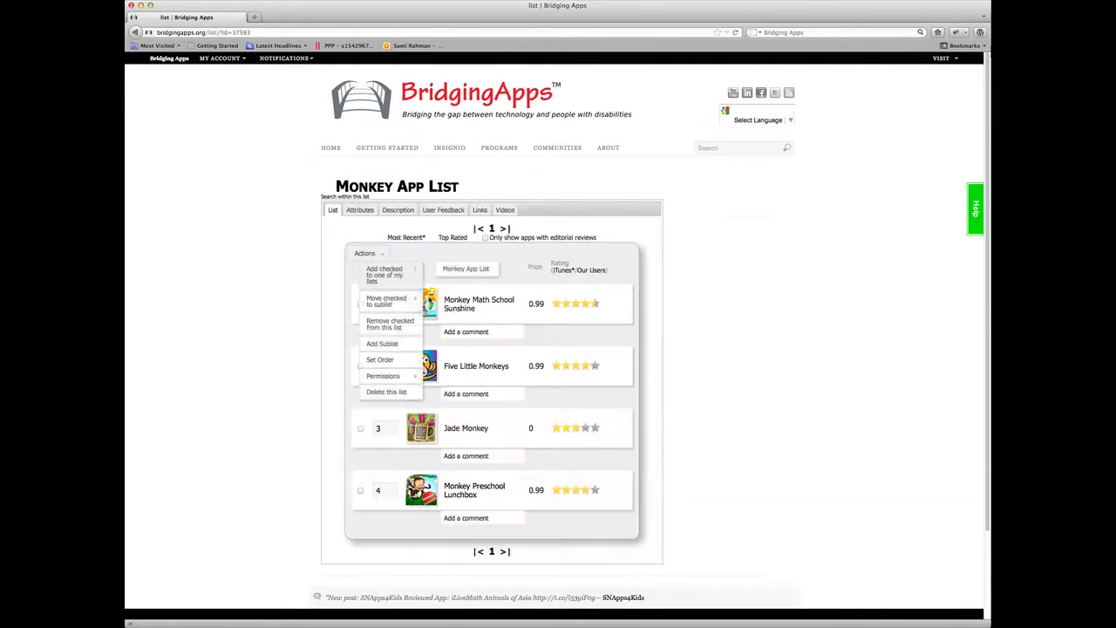
scroll(496, 212, down, 2)
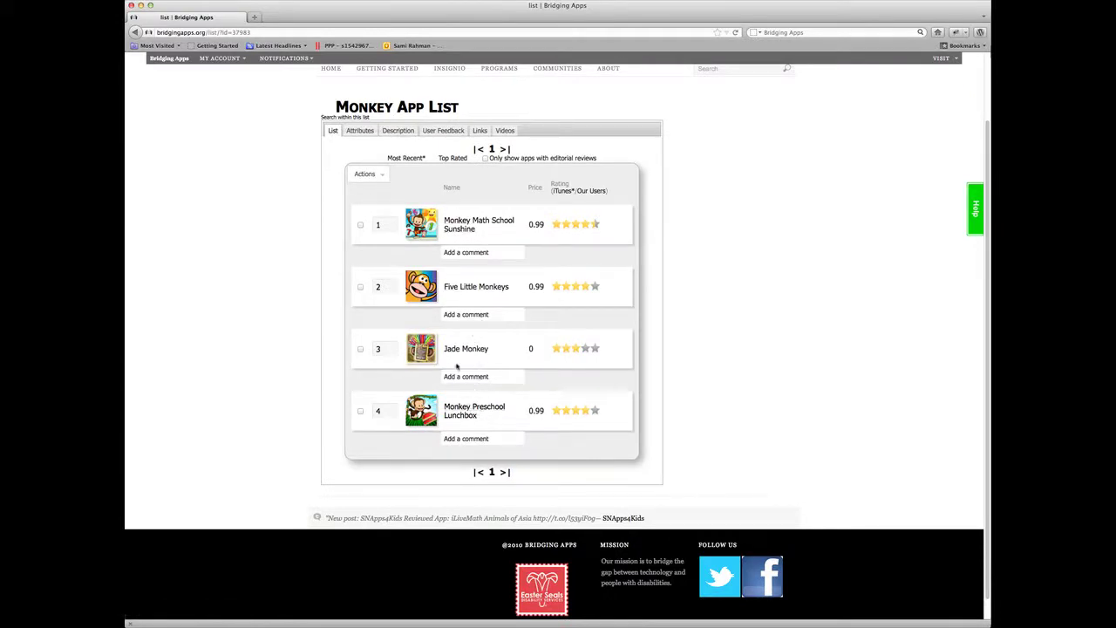
Step: Change Jade Monkey's order number from 3 to 5 and apply Set Order
double_click(390, 352)
text(5)
click(365, 174)
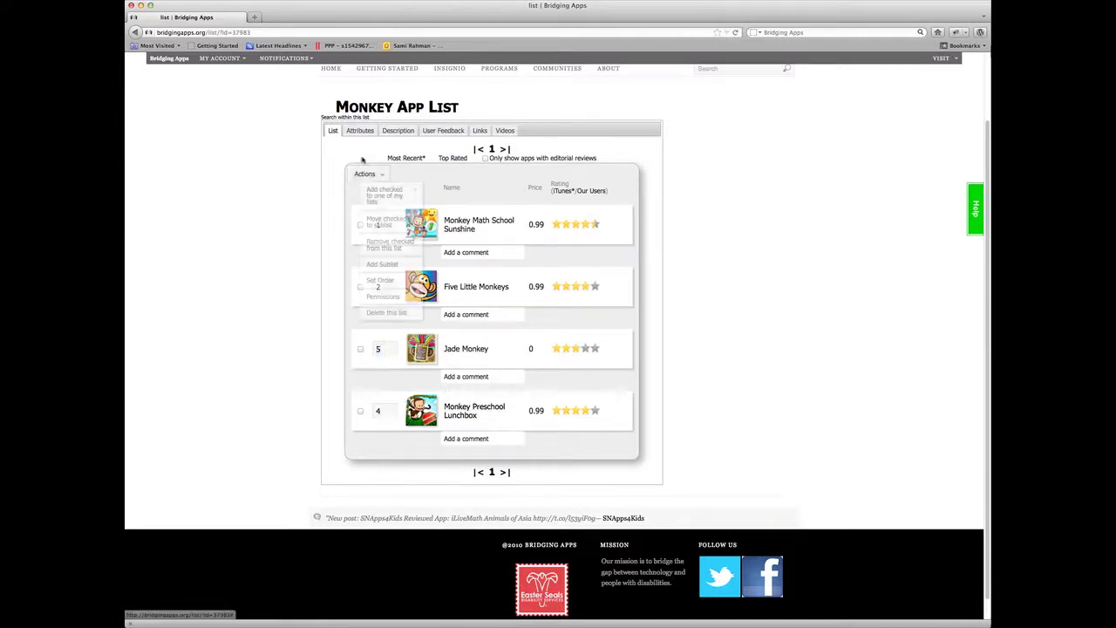
click(381, 280)
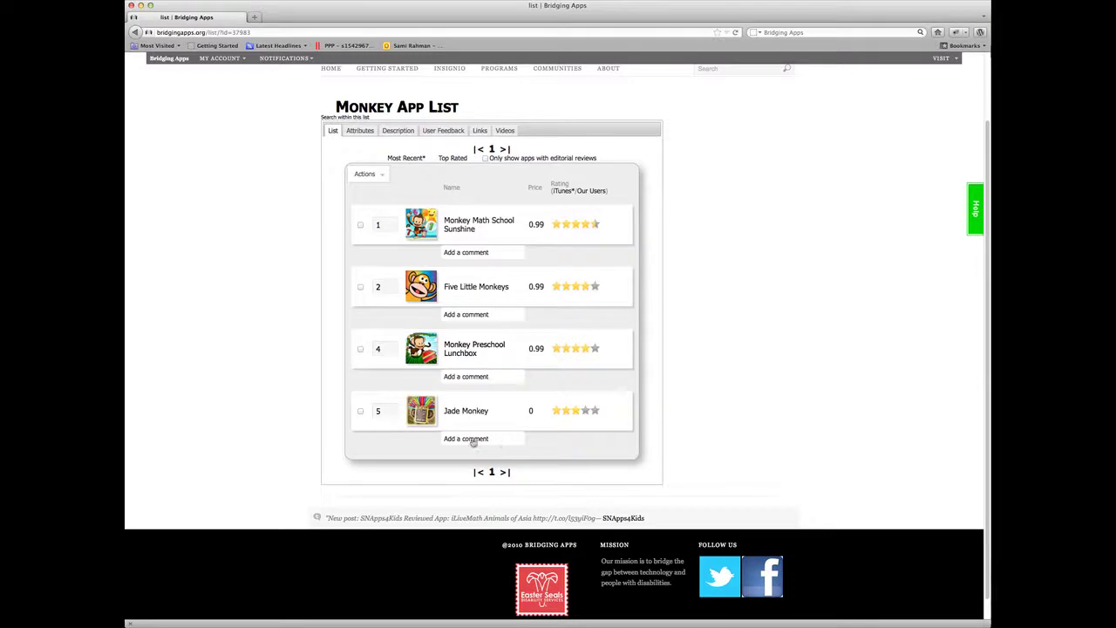
Step: Save the comment 'I have never tried this app but it look fun' on Jade Monkey
click(471, 440)
triple_click(451, 440)
key(BackSpace)
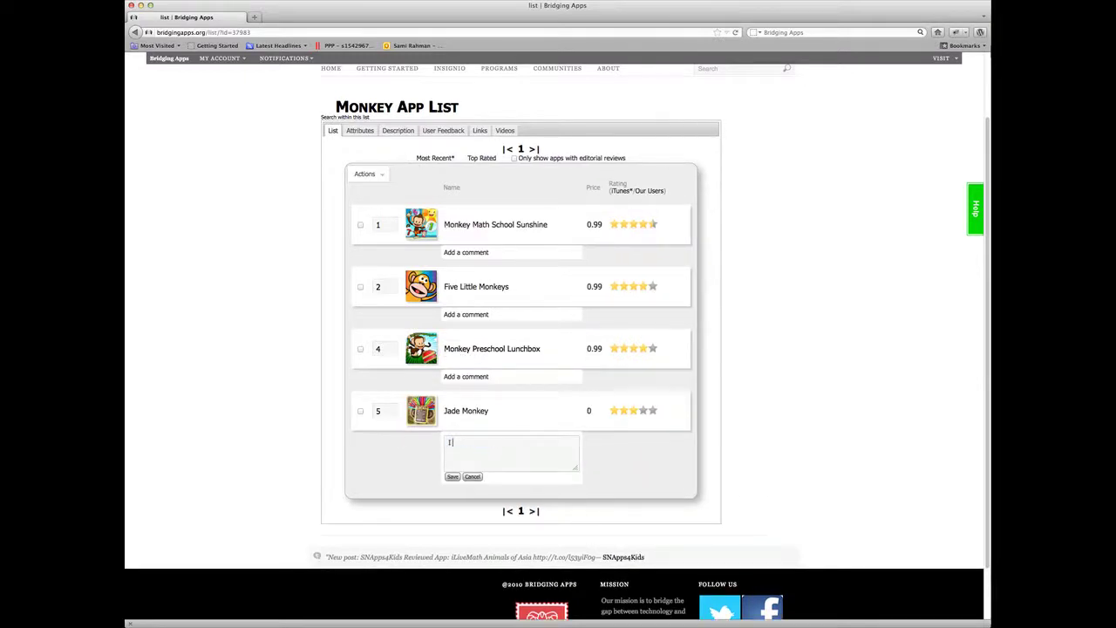
text(I have never tri)
text(ed this app )
text(but it look)
text( fun)
click(451, 476)
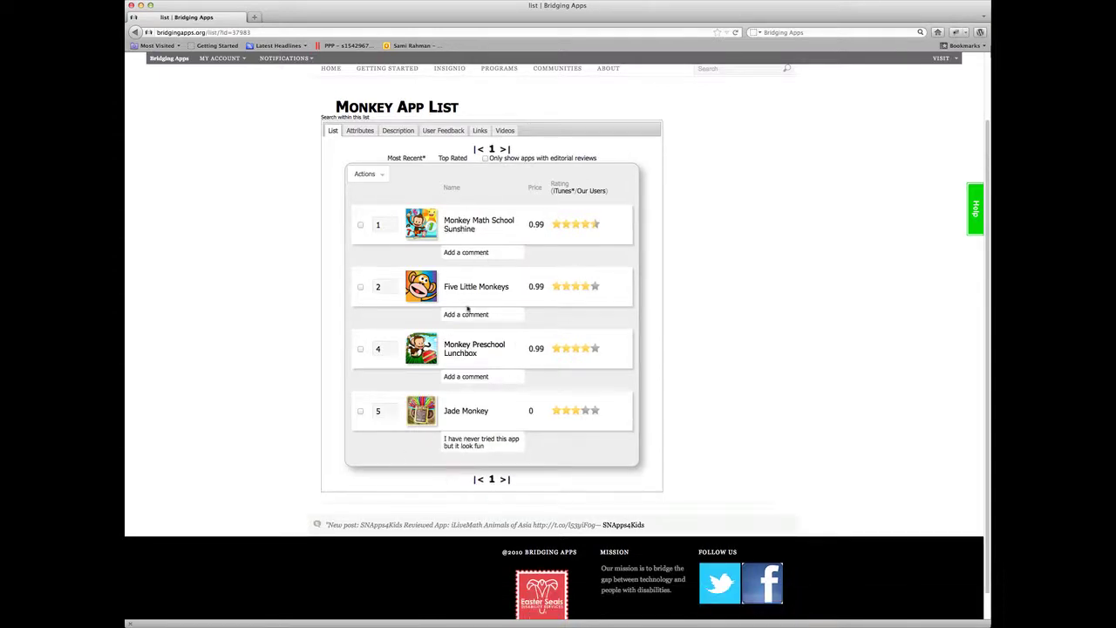
scroll(334, 207, up, 2)
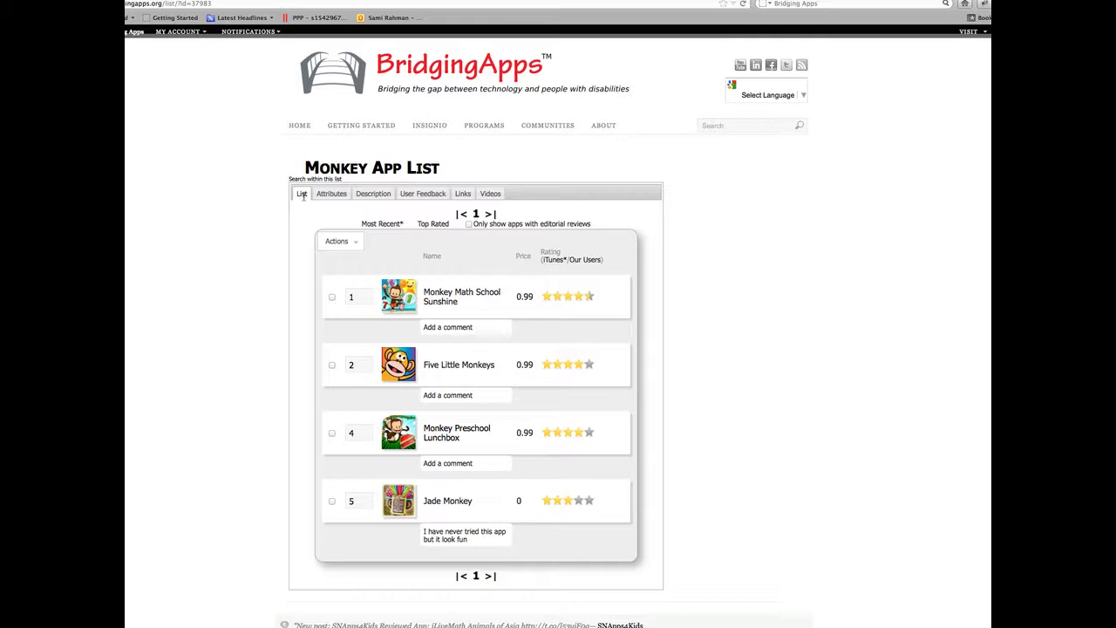
Step: Set the list's permissions to 'Publish this list and allow others to search for it'
click(337, 241)
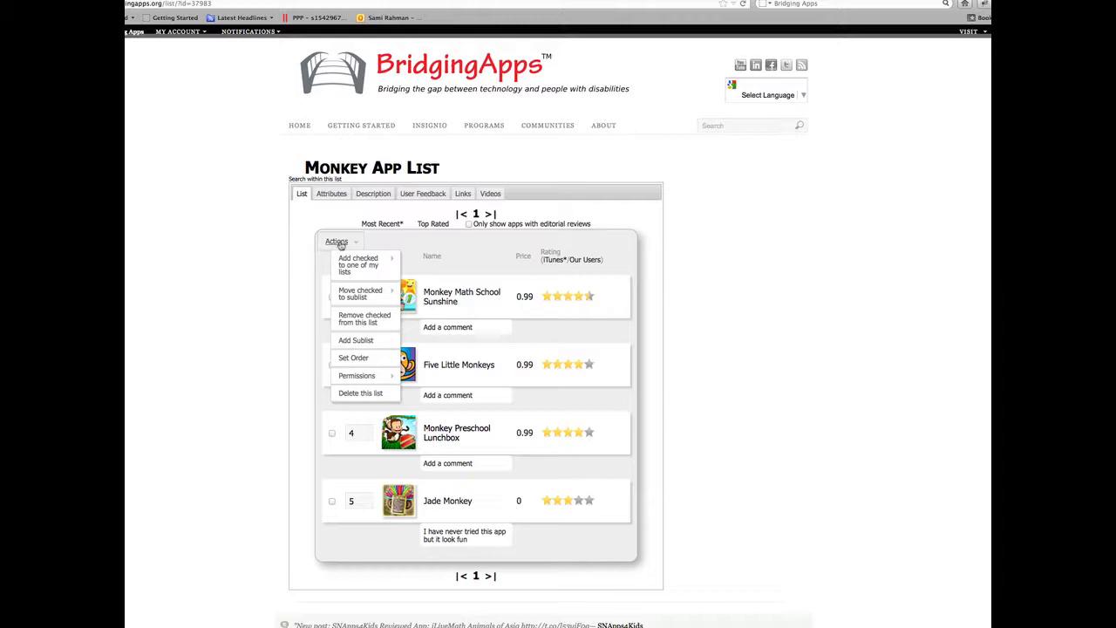
mouse_move(384, 376)
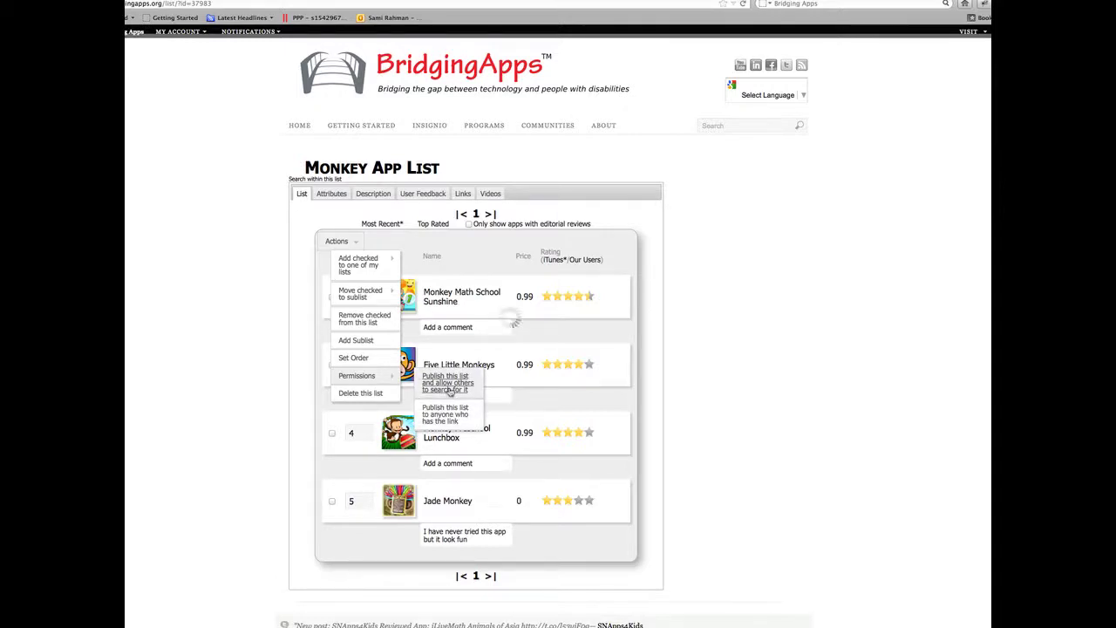
click(511, 317)
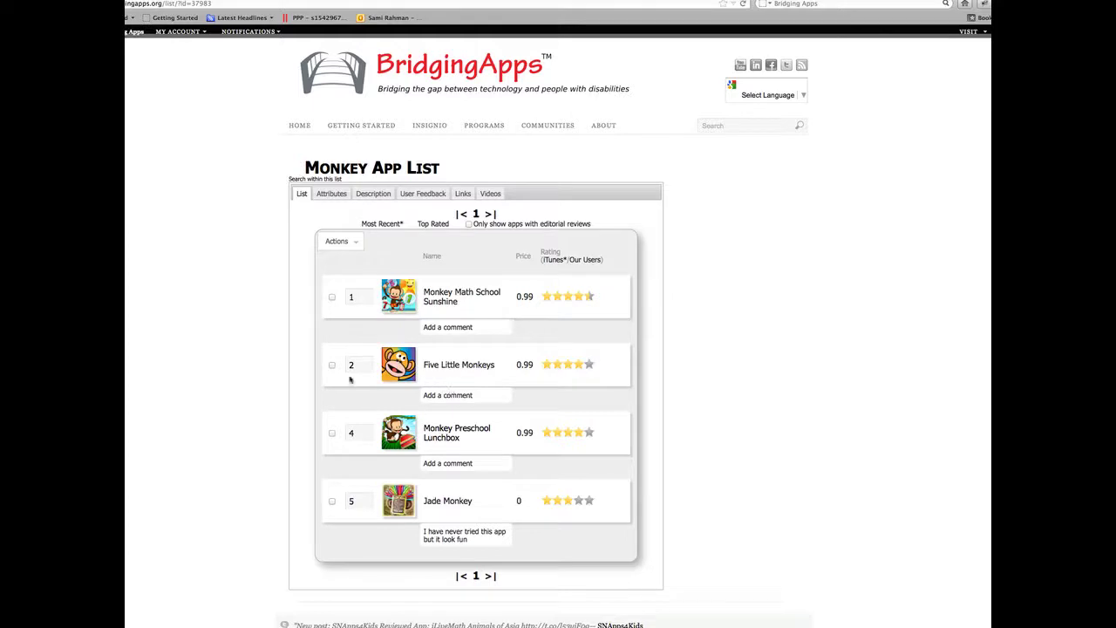
Step: Go to the Lists & List Search page to browse published lists
mouse_move(429, 126)
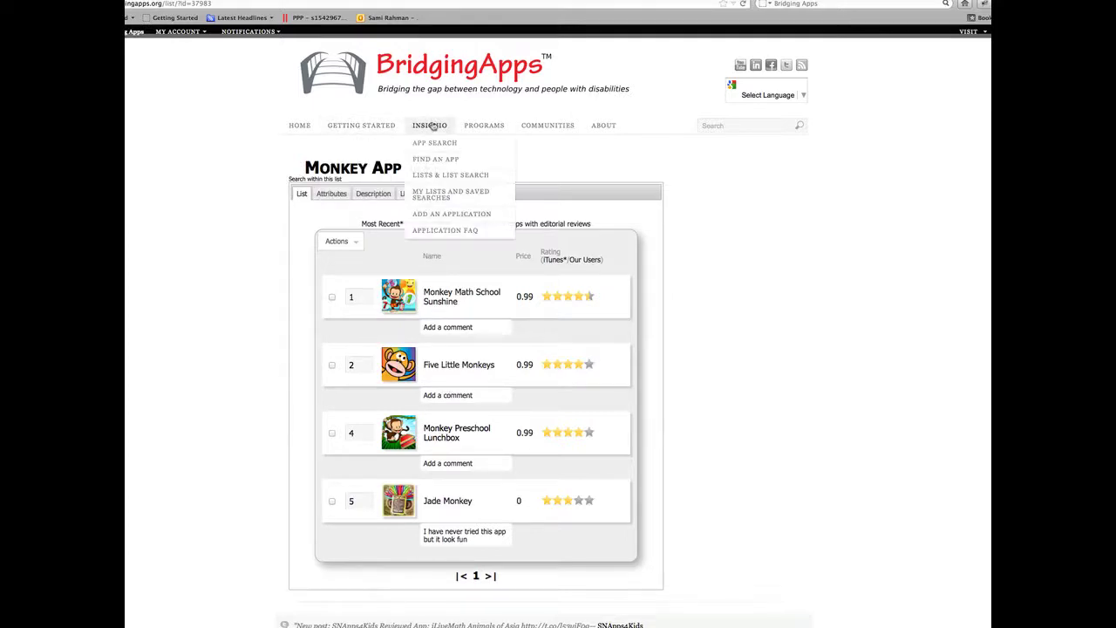
click(436, 176)
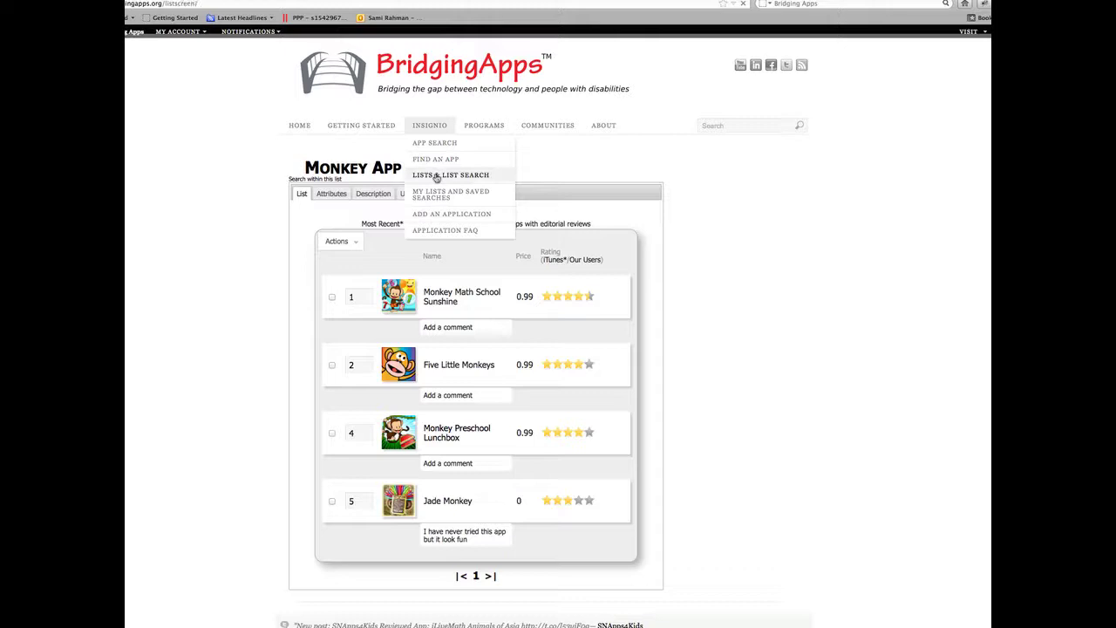